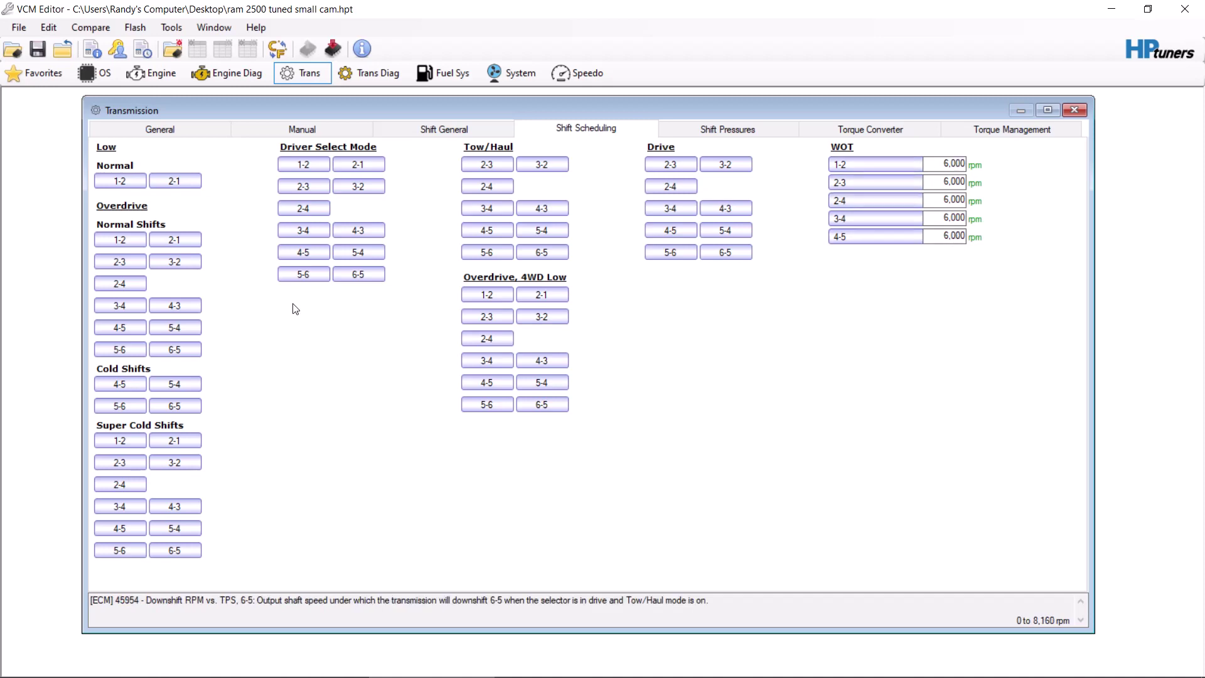
- Check the Low Normal 1-2 shift RPM table, then bring up the Overdrive Normal 1-2 table
{"action": "left_click", "coordinate": [142, 181]}
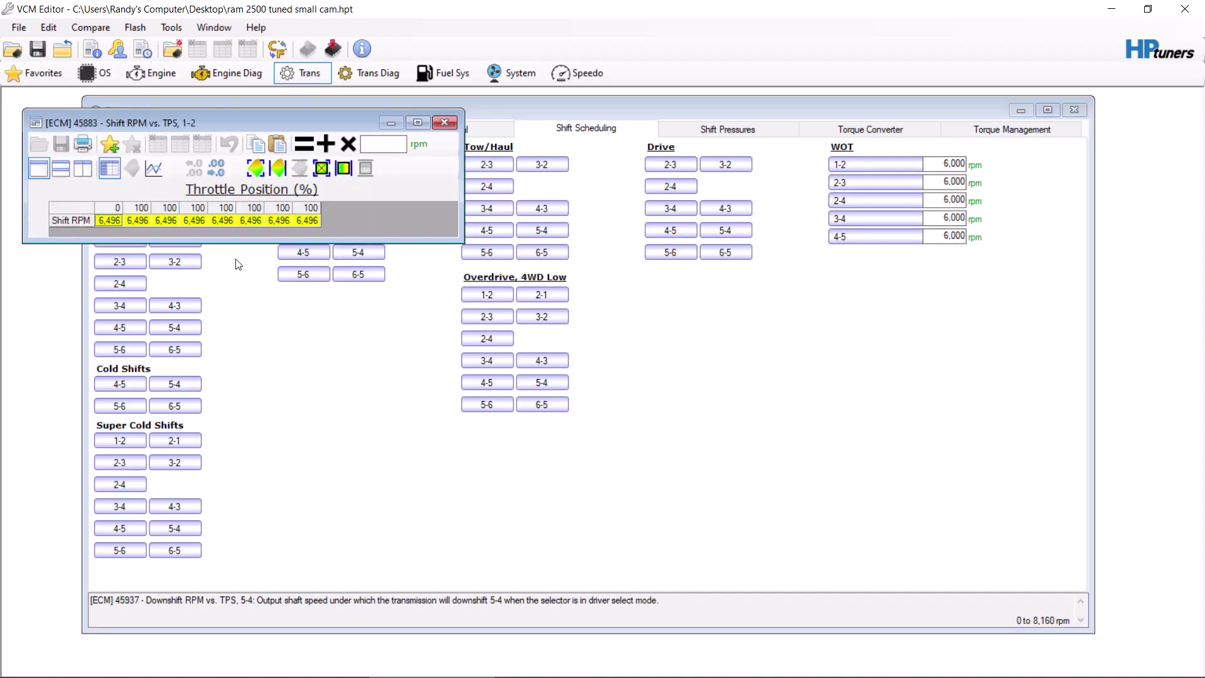
{"action": "left_click", "coordinate": [444, 123]}
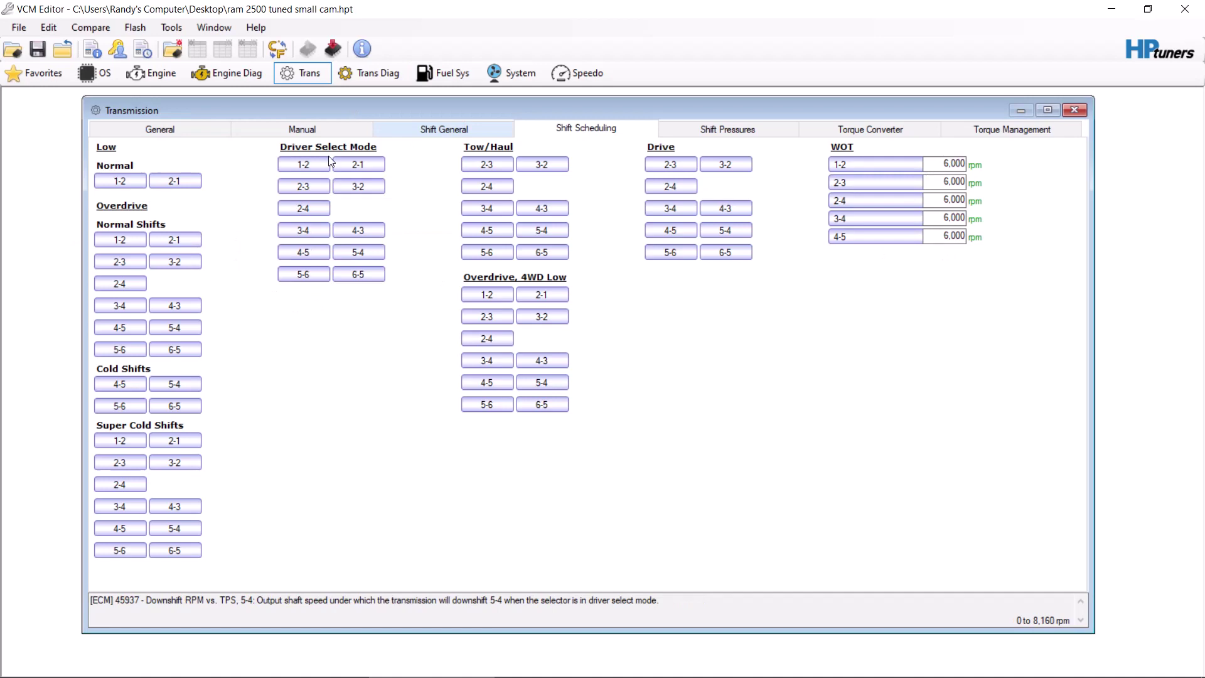
{"action": "left_click", "coordinate": [127, 243]}
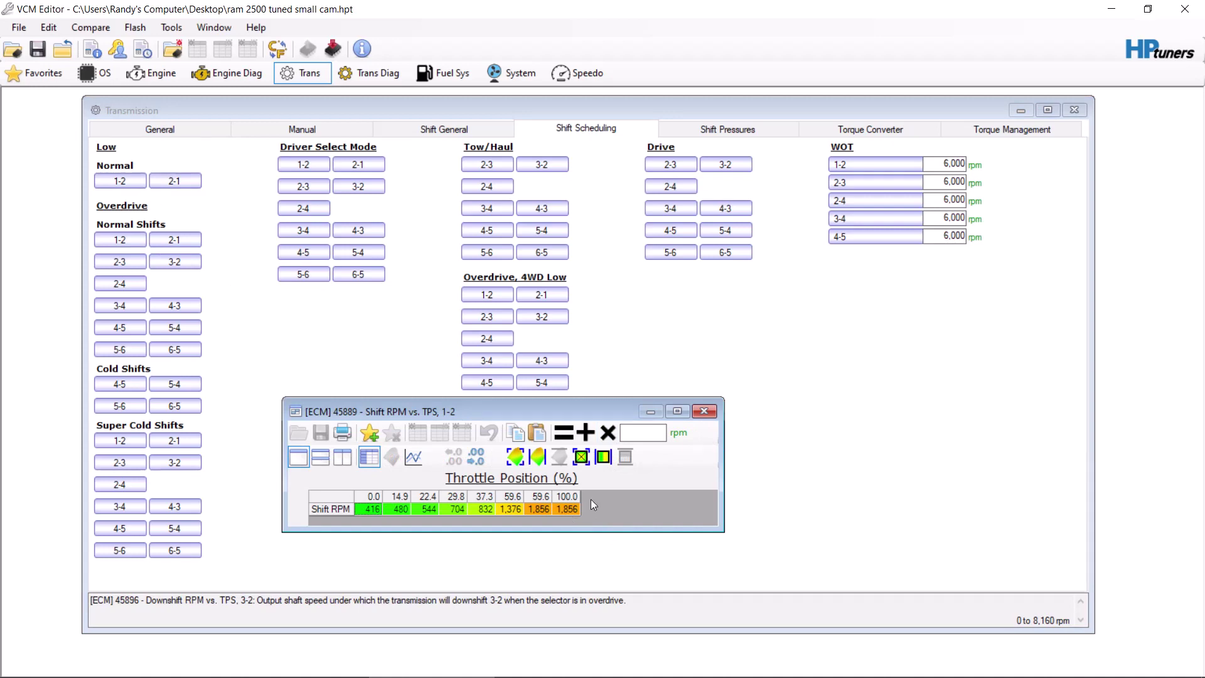
- Show the Trans Gear Ratios table from General settings, listing 4.4443 reverse to 0.6250 sixth
{"action": "left_click", "coordinate": [704, 411]}
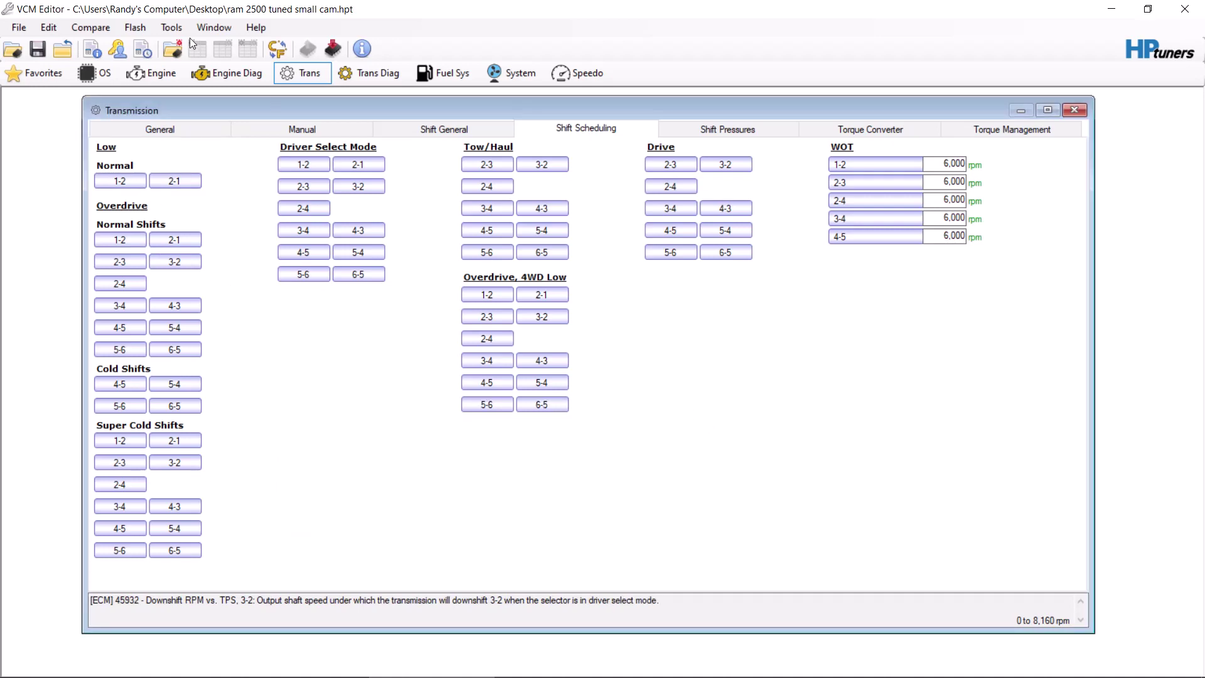
{"action": "left_click", "coordinate": [185, 133]}
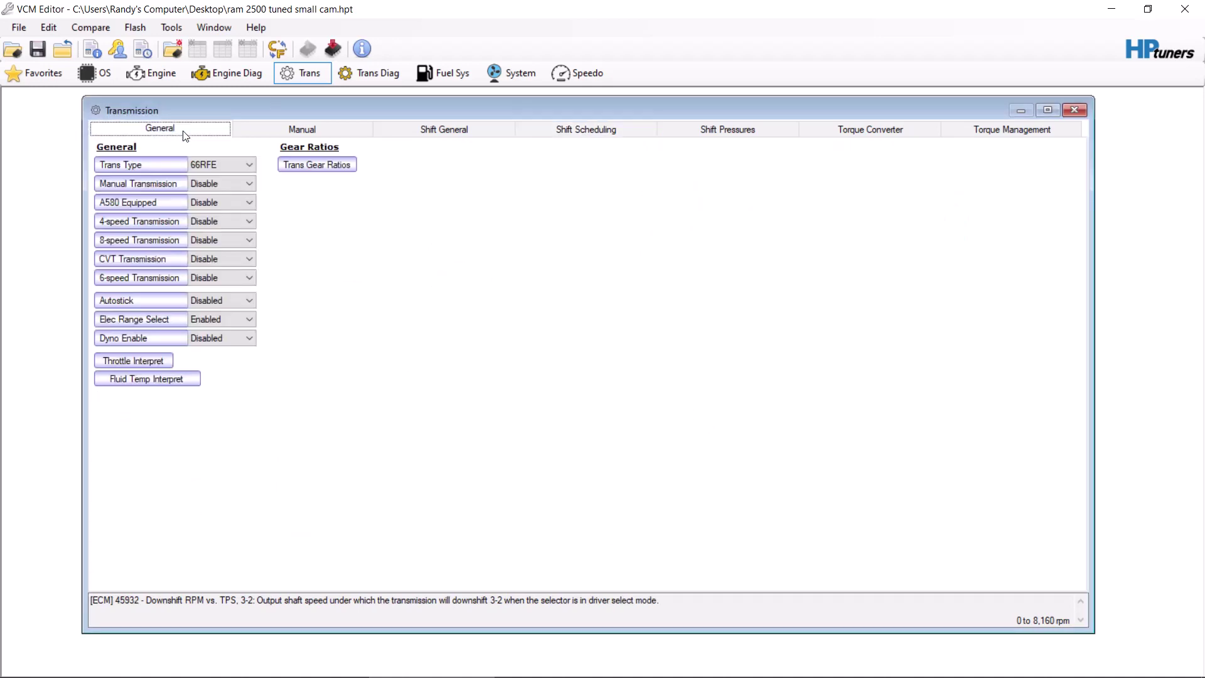
{"action": "left_click", "coordinate": [303, 164]}
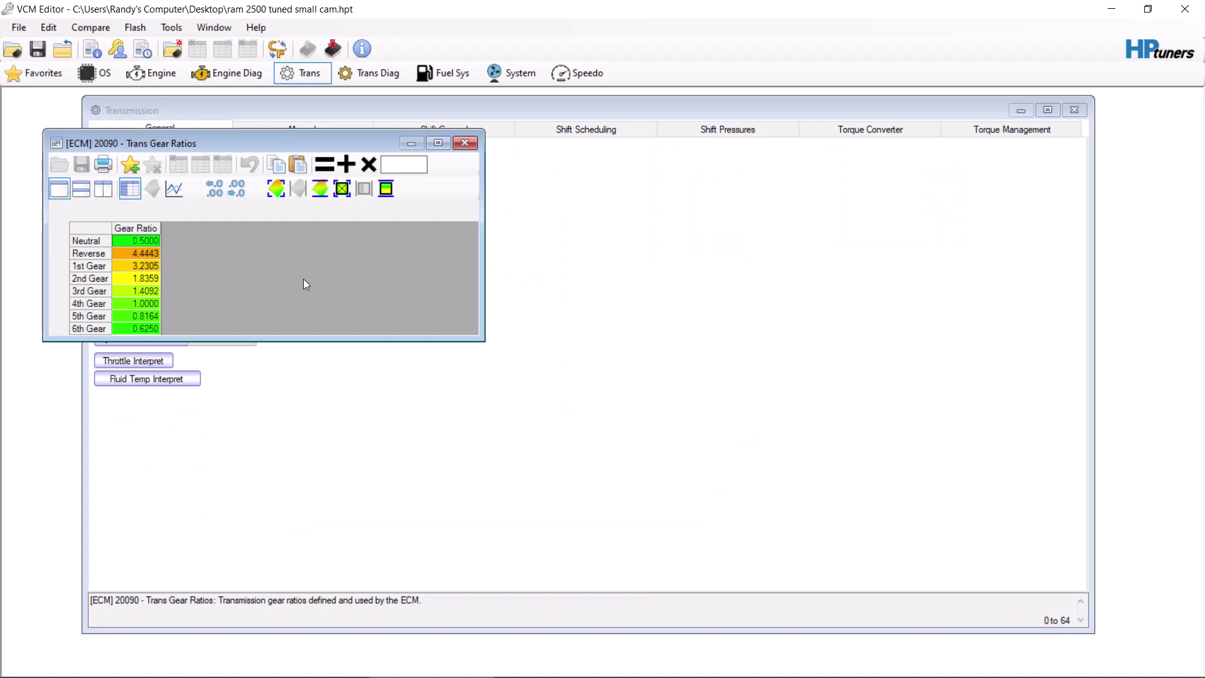
- Launch the Tools calculator and make a first attempt at 6000 ÷ 3.2305
{"action": "left_click", "coordinate": [171, 29]}
{"action": "left_click", "coordinate": [204, 62]}
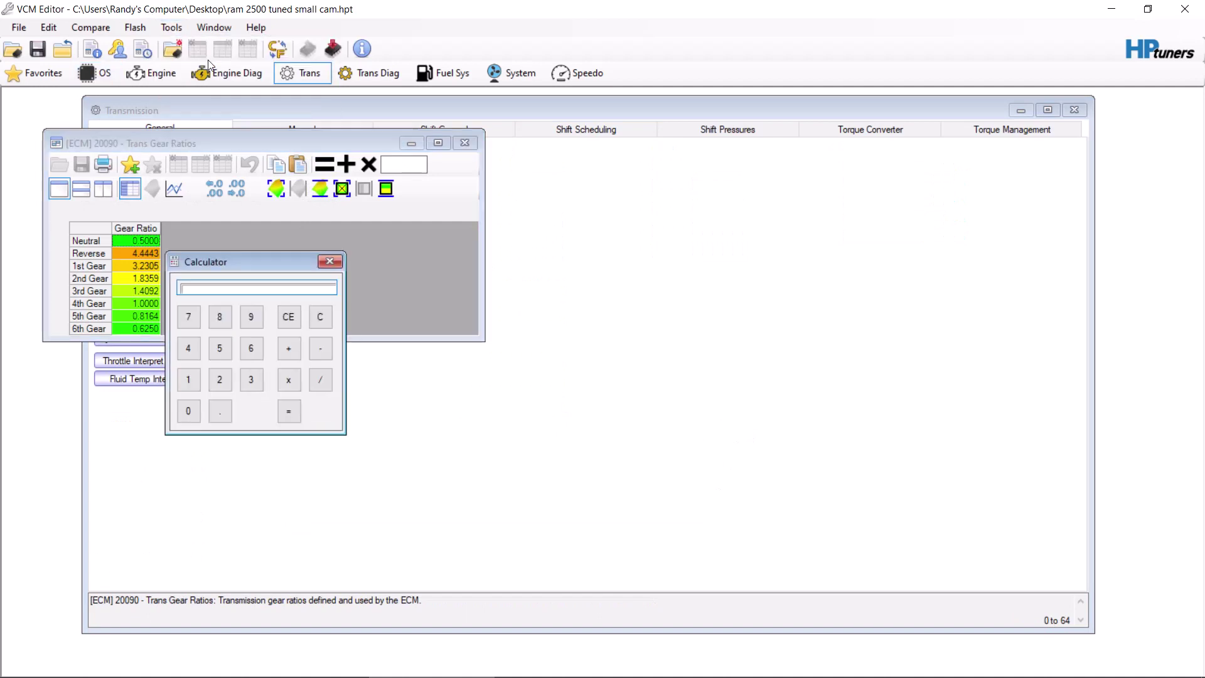
{"action": "left_click", "coordinate": [254, 353]}
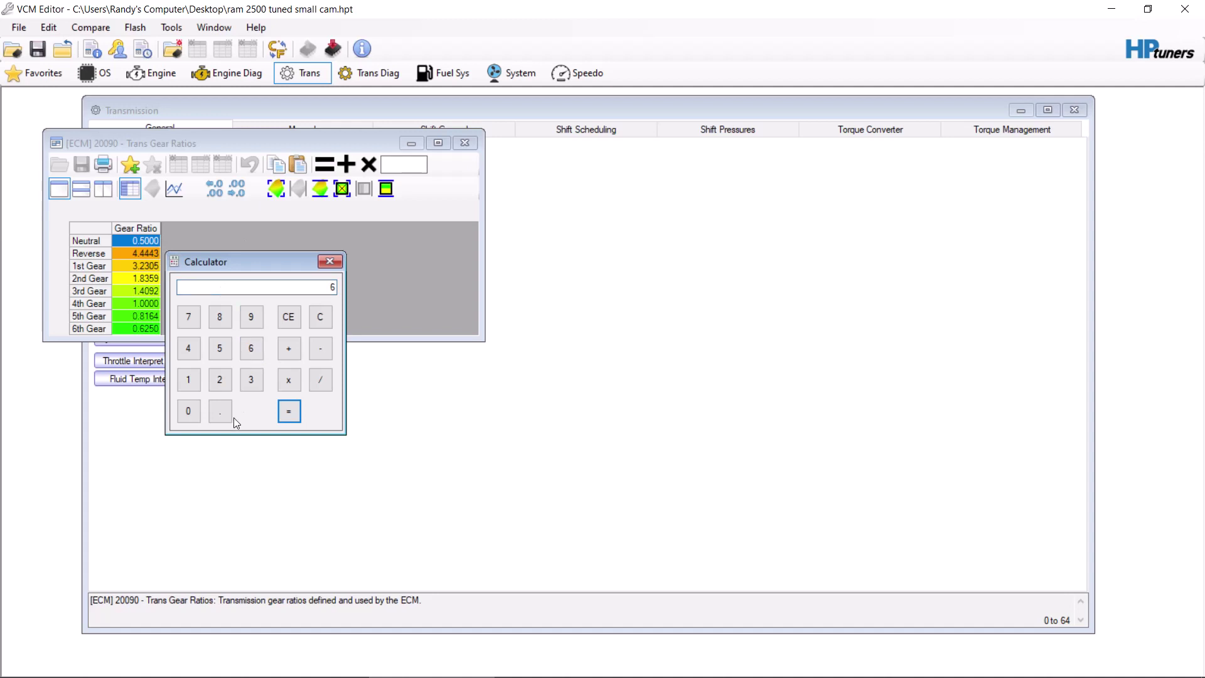
{"action": "left_click", "coordinate": [188, 411]}
{"action": "left_click", "coordinate": [189, 411]}
{"action": "left_click", "coordinate": [188, 411]}
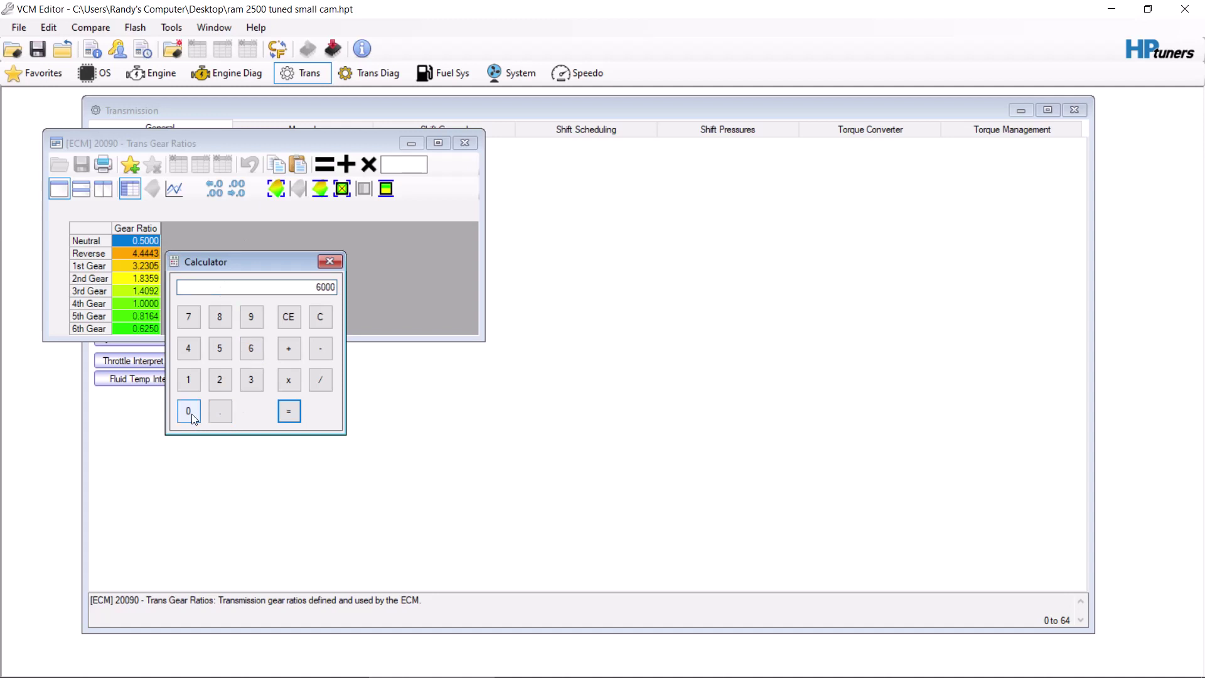
{"action": "left_click", "coordinate": [287, 353]}
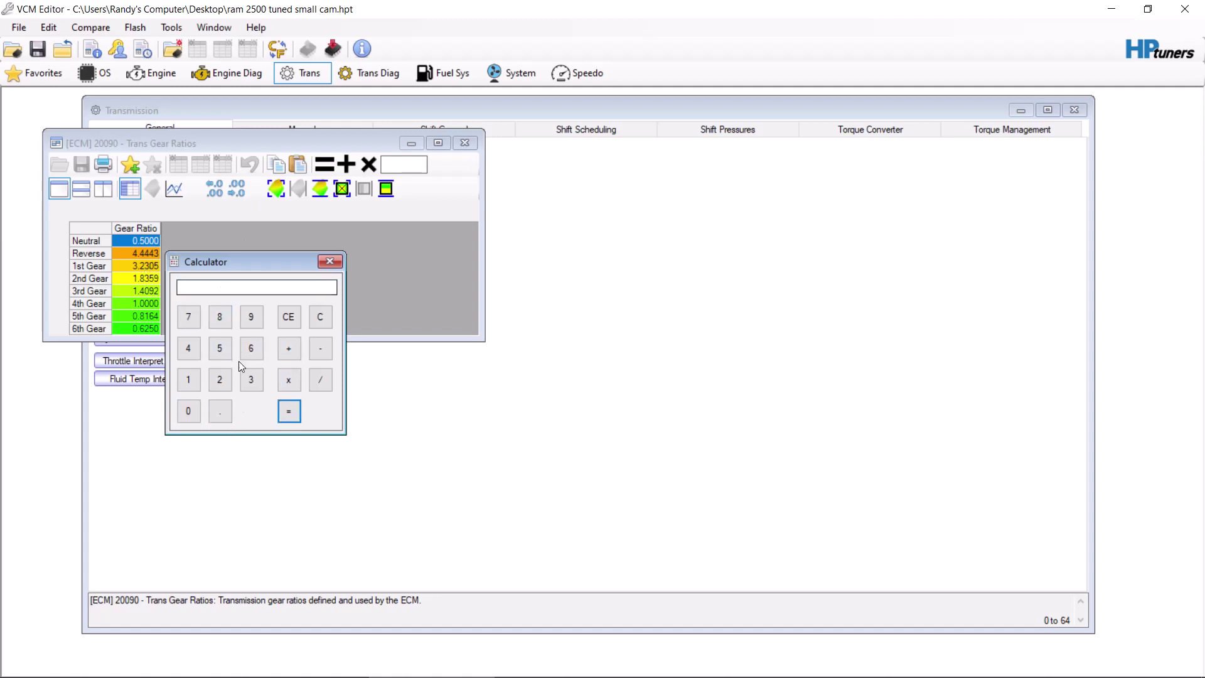
{"action": "left_click", "coordinate": [249, 377]}
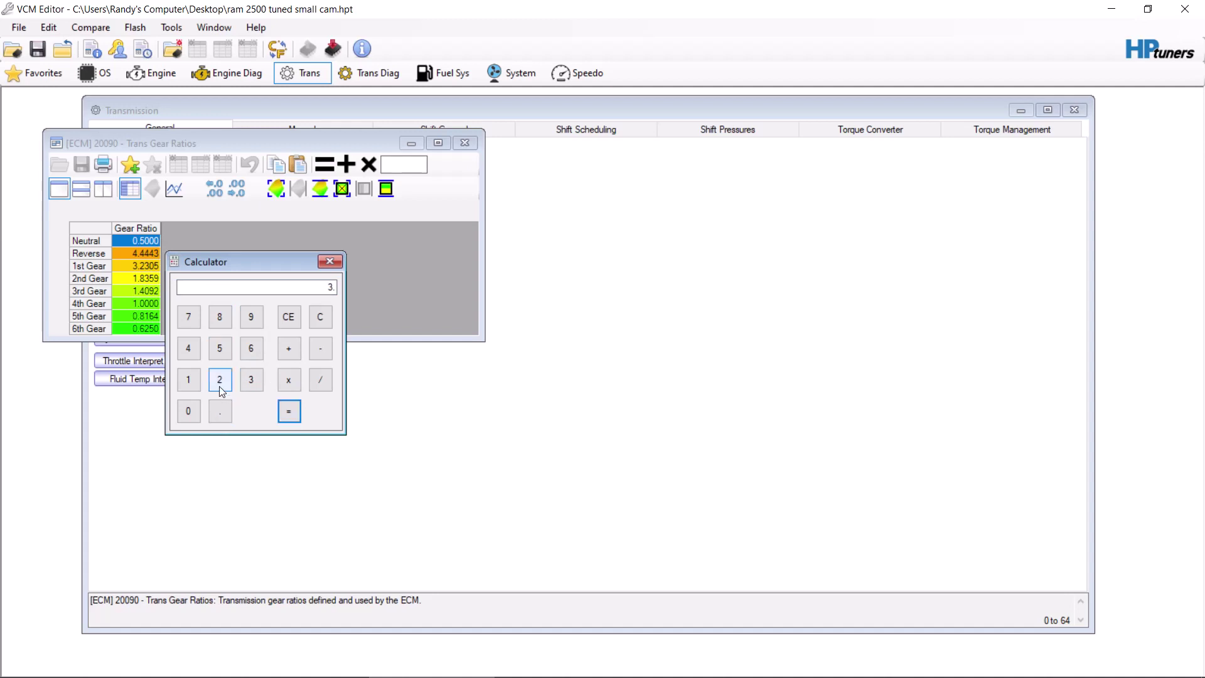
{"action": "left_click", "coordinate": [220, 389]}
{"action": "left_click", "coordinate": [251, 381]}
{"action": "left_click", "coordinate": [188, 411]}
{"action": "left_click", "coordinate": [214, 354]}
{"action": "left_click", "coordinate": [289, 411]}
- Re-enter 6000 ÷ 3.2305 in the calculator, getting 1857.29763194552
{"action": "left_click", "coordinate": [255, 348]}
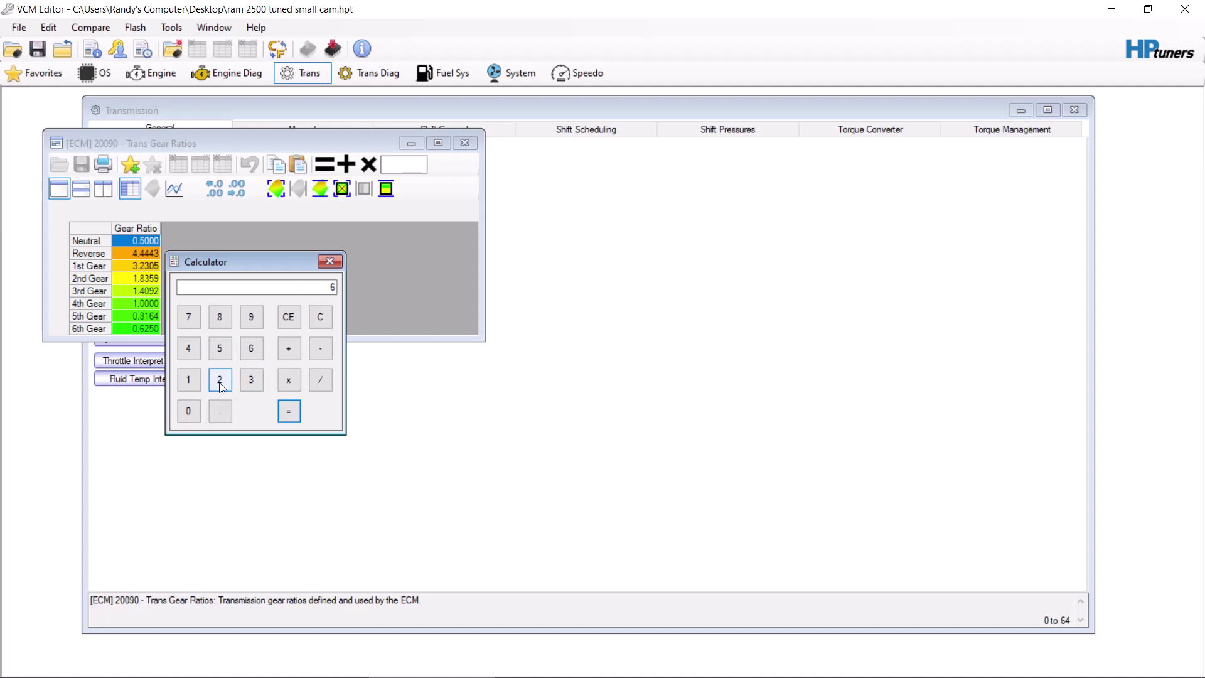
{"action": "left_click", "coordinate": [193, 411]}
{"action": "left_click", "coordinate": [193, 412]}
{"action": "left_click", "coordinate": [193, 412]}
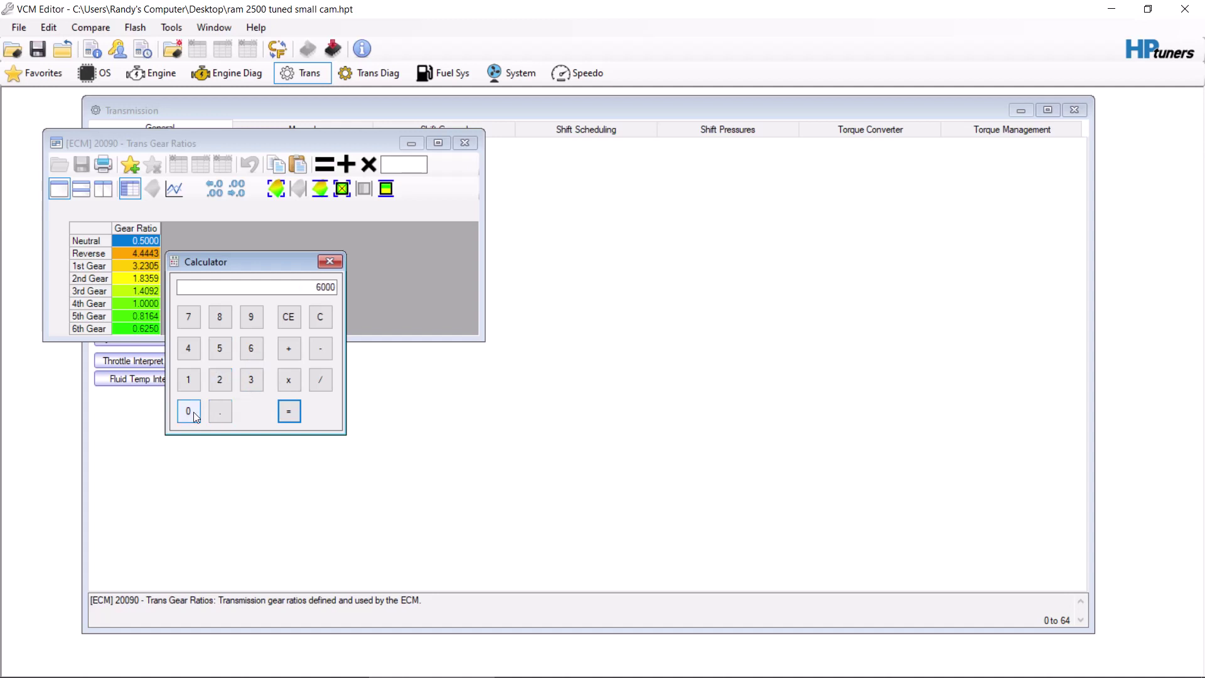
{"action": "left_click", "coordinate": [322, 382]}
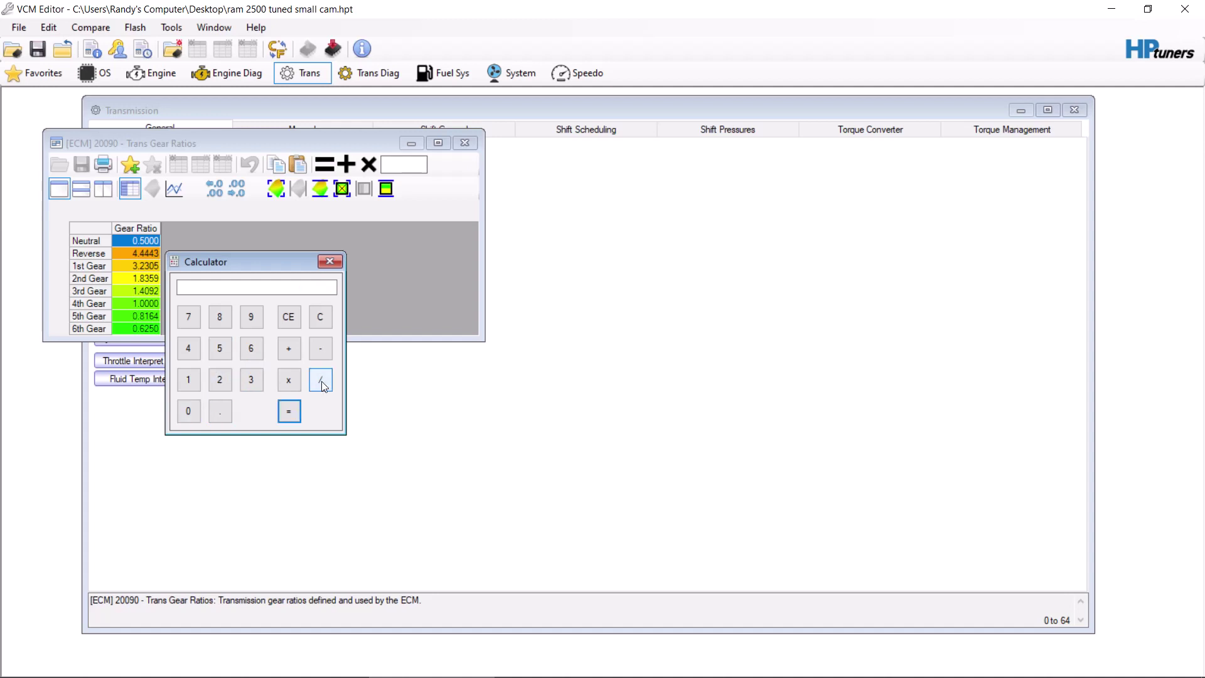
{"action": "left_click", "coordinate": [252, 379]}
{"action": "left_click", "coordinate": [221, 409]}
{"action": "left_click", "coordinate": [221, 387]}
{"action": "left_click", "coordinate": [244, 383]}
{"action": "left_click", "coordinate": [194, 404]}
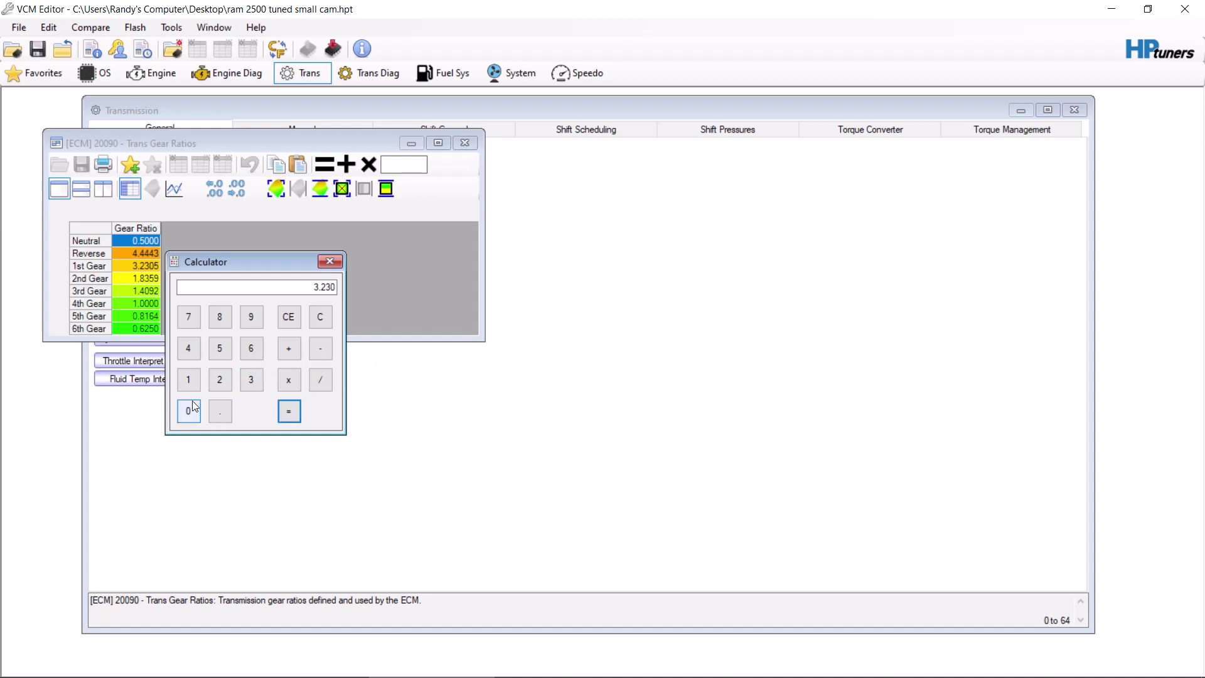
{"action": "left_click", "coordinate": [221, 356]}
{"action": "left_click", "coordinate": [287, 412]}
- Move the calculator slightly and highlight the 1857.29763194552 result
{"action": "left_click_drag", "start_coordinate": [270, 256], "coordinate": [315, 233]}
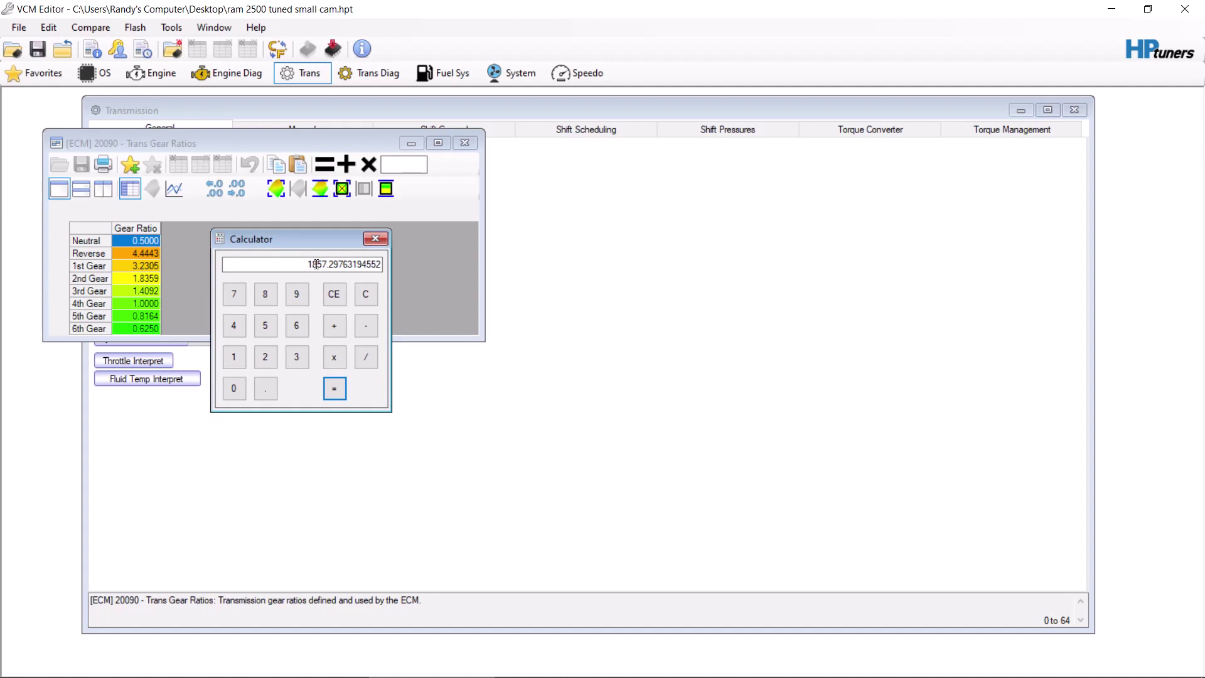
{"action": "double_click", "coordinate": [307, 266]}
{"action": "left_click", "coordinate": [312, 265]}
- Close the calculator and Trans Gear Ratios table, returning to the Shift Scheduling tables
{"action": "left_click", "coordinate": [378, 241]}
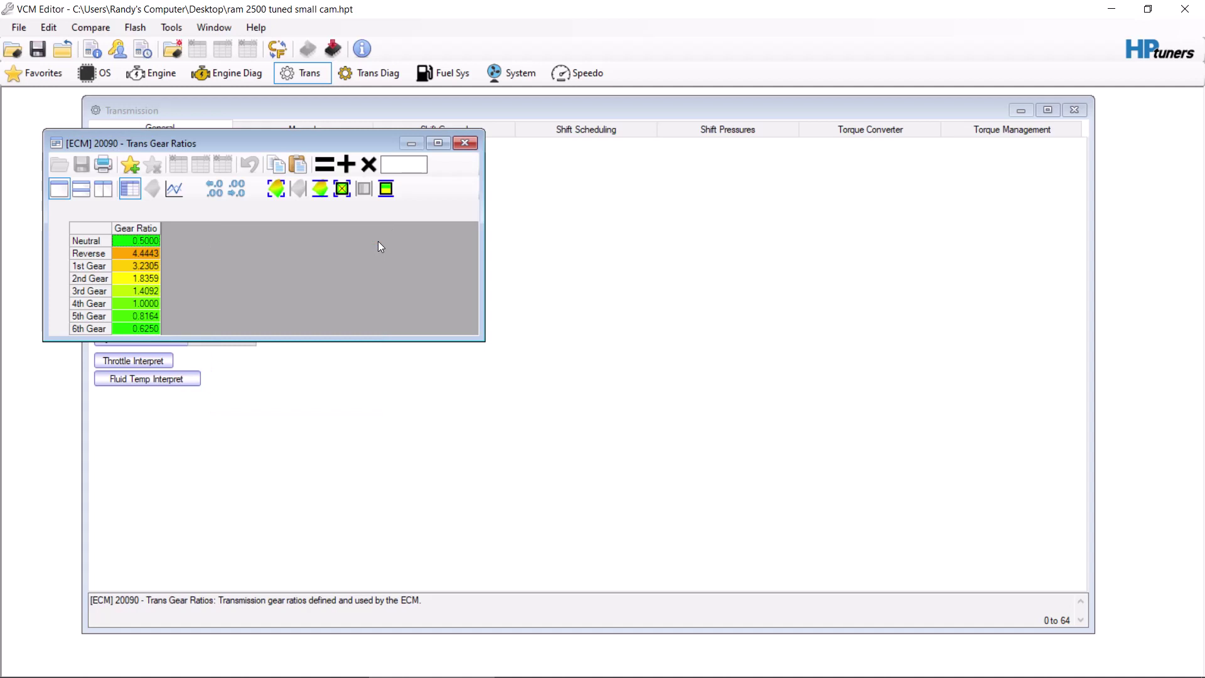
{"action": "left_click", "coordinate": [473, 144]}
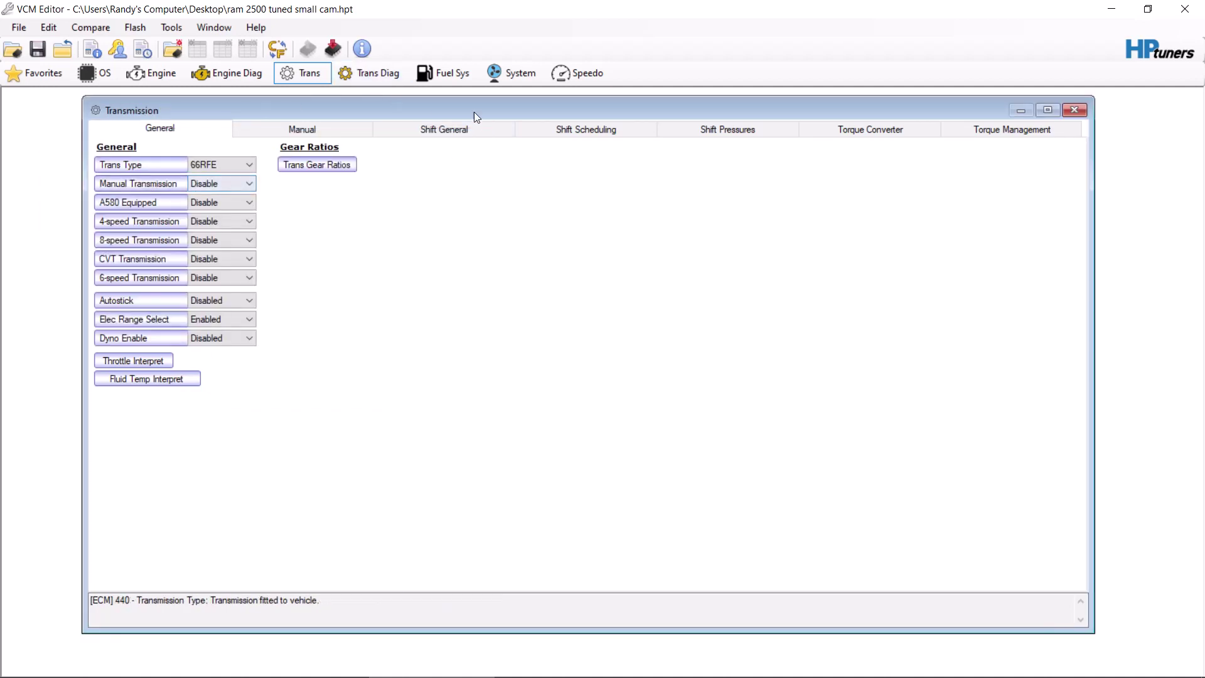
{"action": "left_click", "coordinate": [450, 134]}
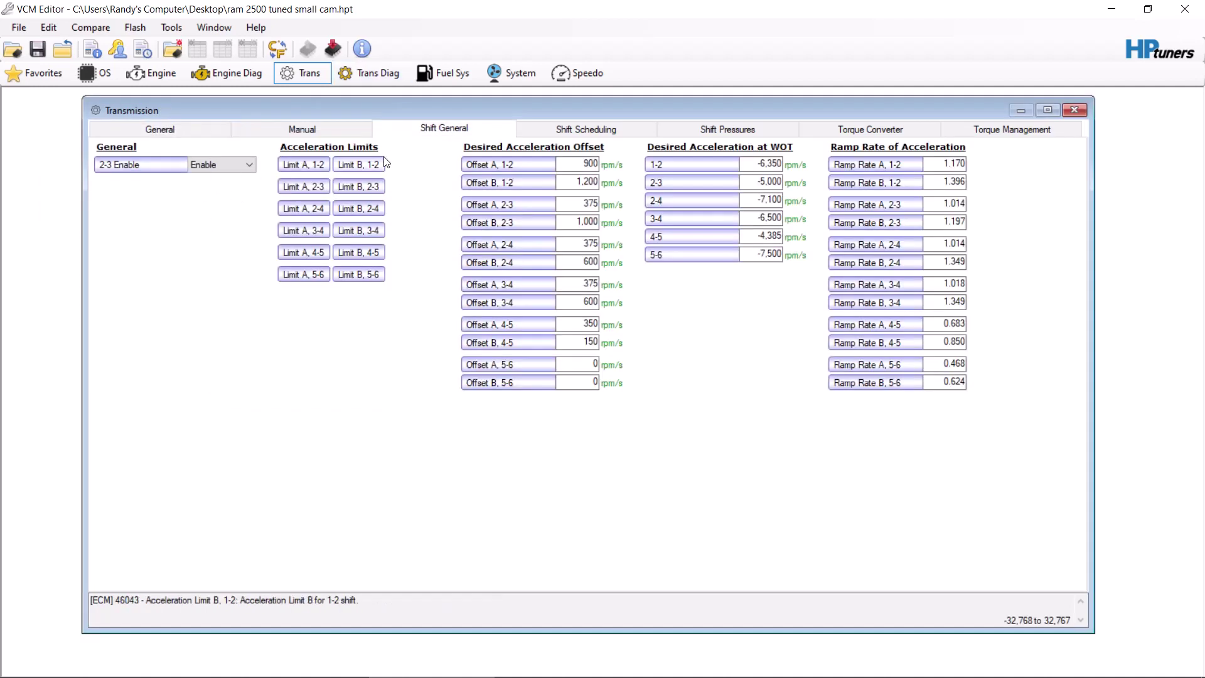
{"action": "left_click", "coordinate": [562, 125]}
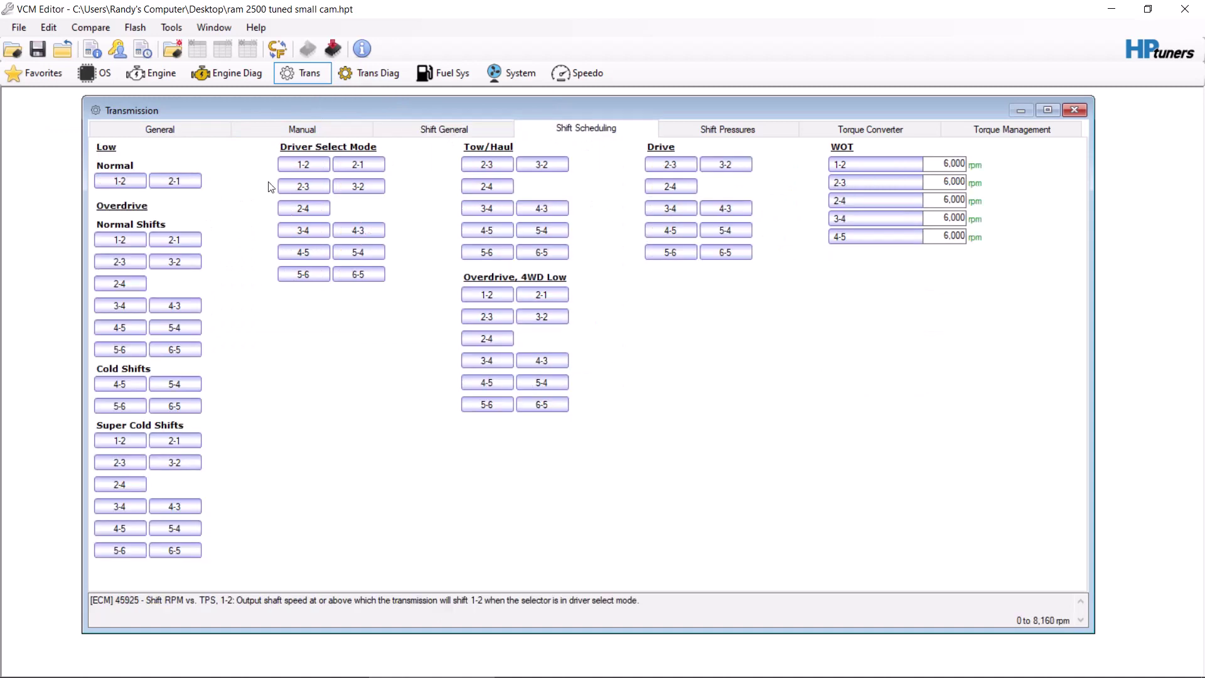
- Inspect the Overdrive Normal 1-2 table's 1,856 rpm cells at 59.6% and 100.0% throttle
{"action": "left_click", "coordinate": [132, 243]}
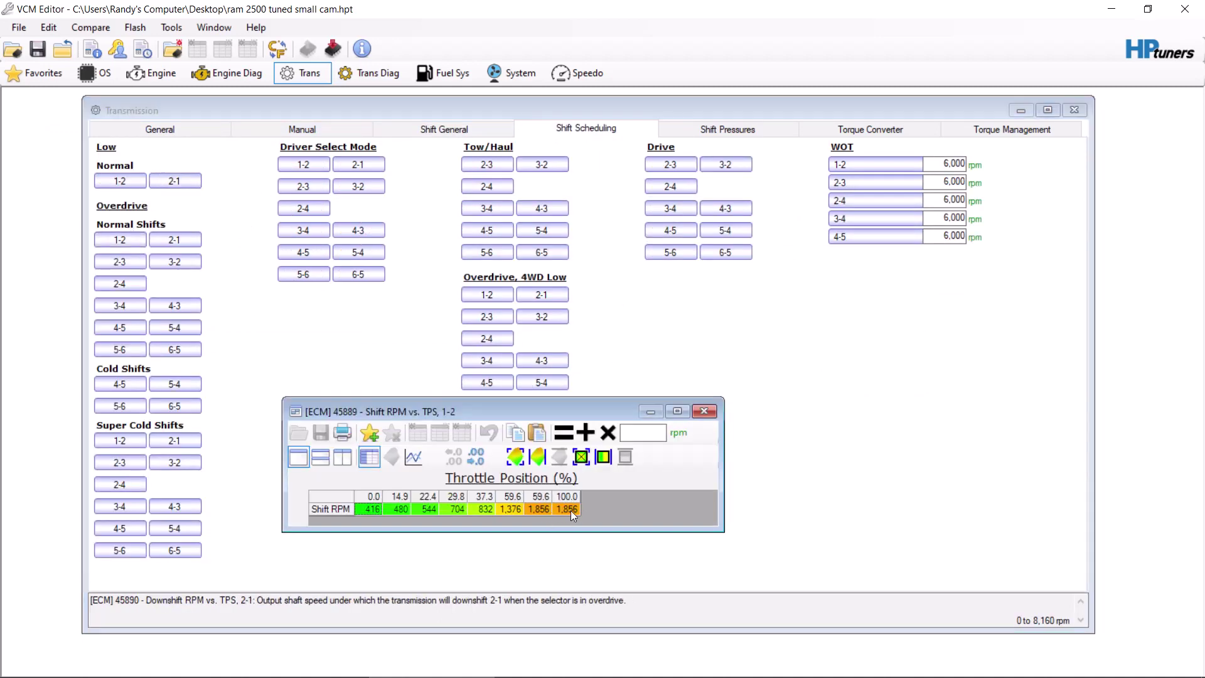
{"action": "left_click", "coordinate": [536, 508]}
{"action": "left_click", "coordinate": [566, 514]}
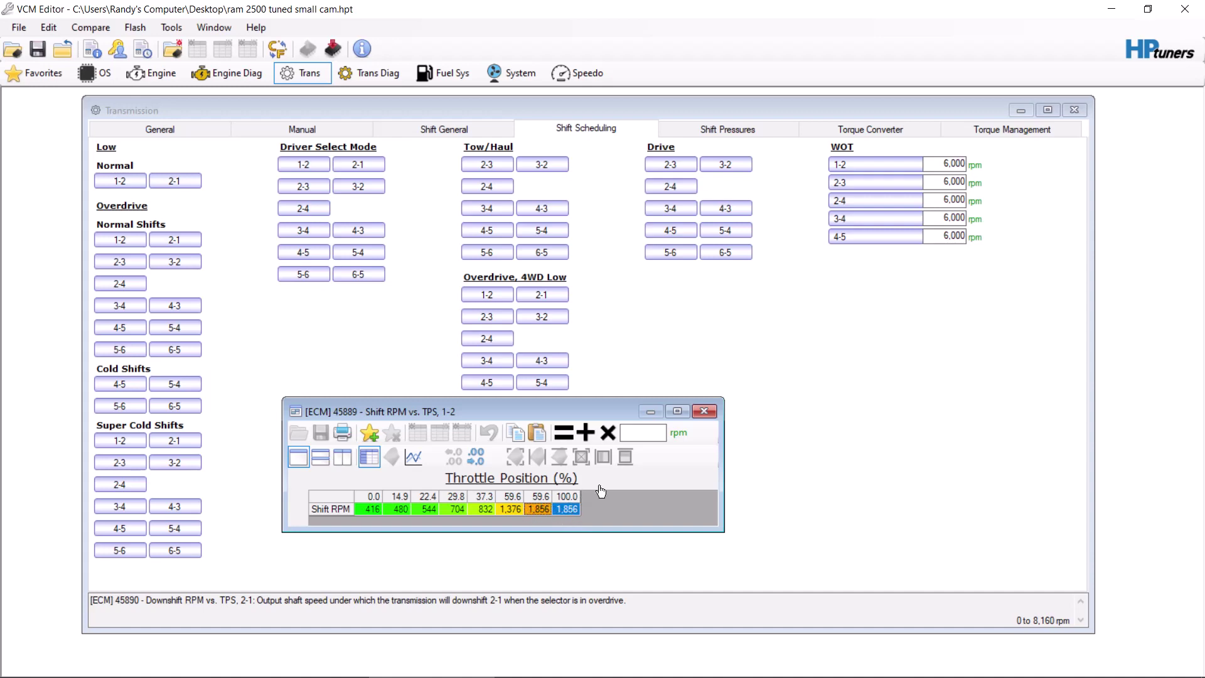
{"action": "left_click", "coordinate": [704, 411]}
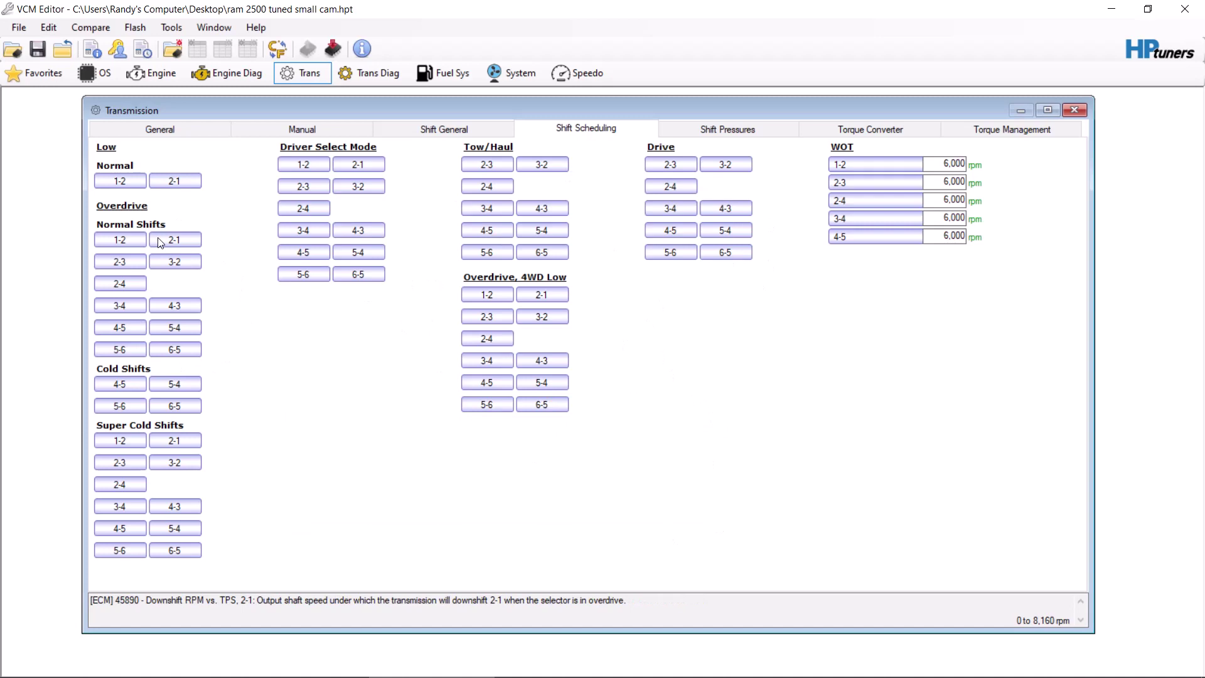
{"action": "left_click", "coordinate": [134, 265]}
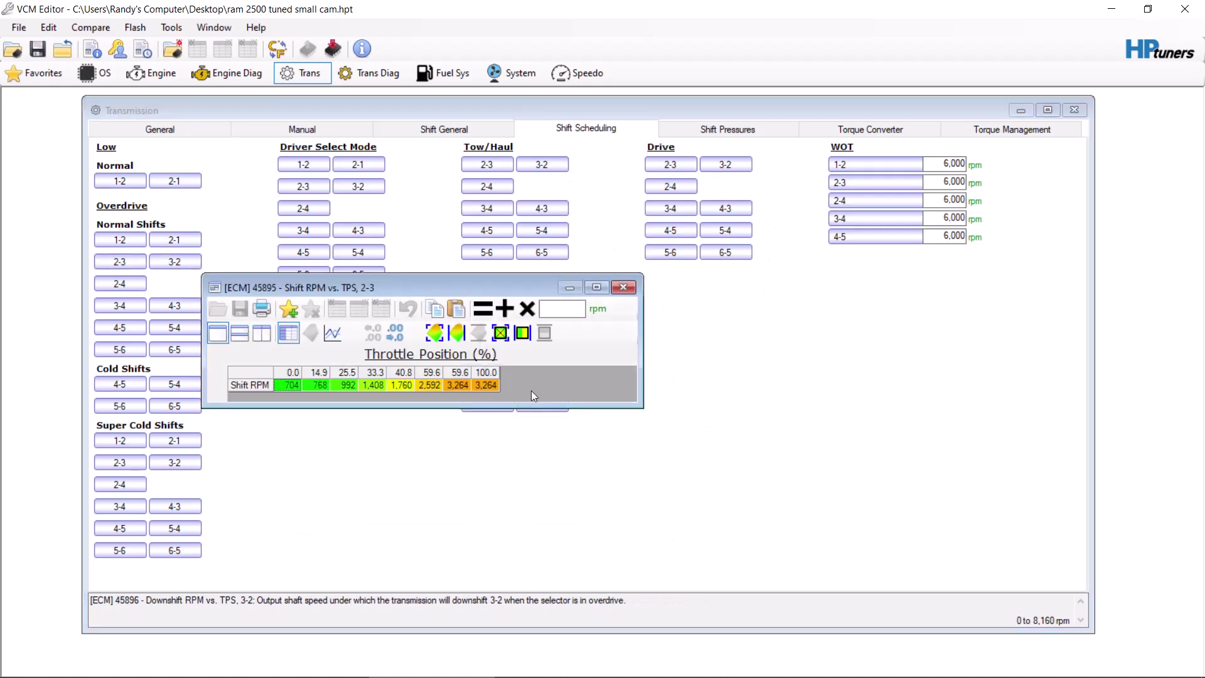
{"action": "left_click", "coordinate": [622, 288]}
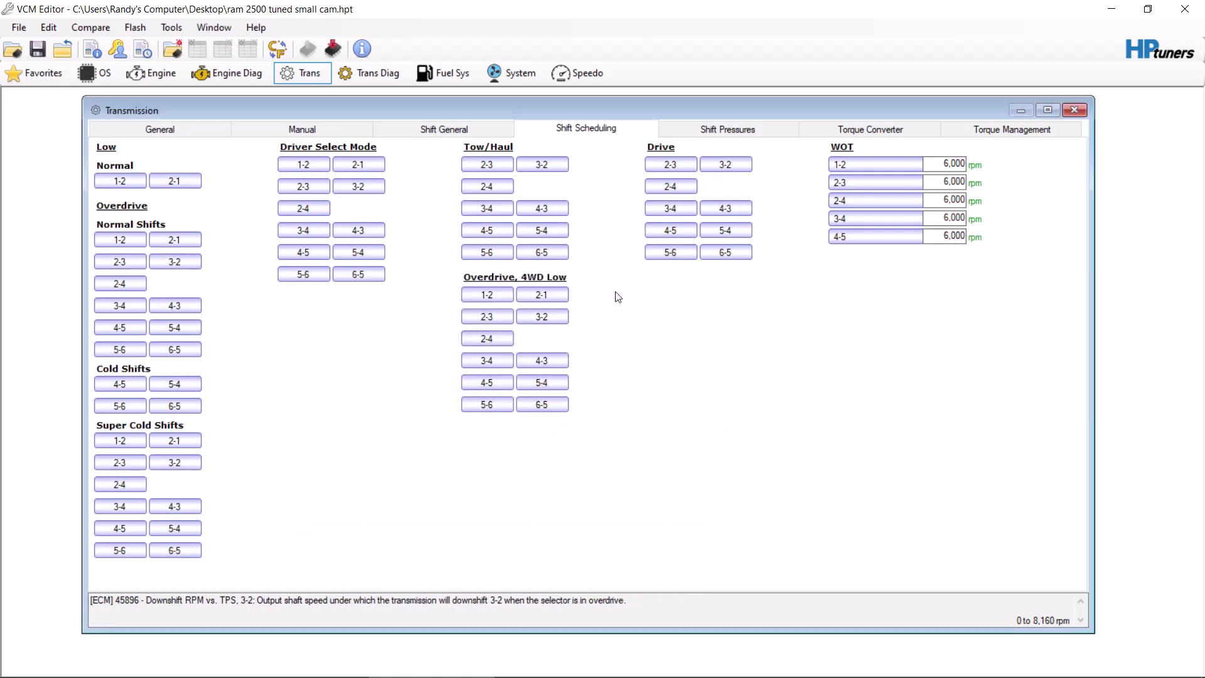
{"action": "left_click", "coordinate": [115, 333]}
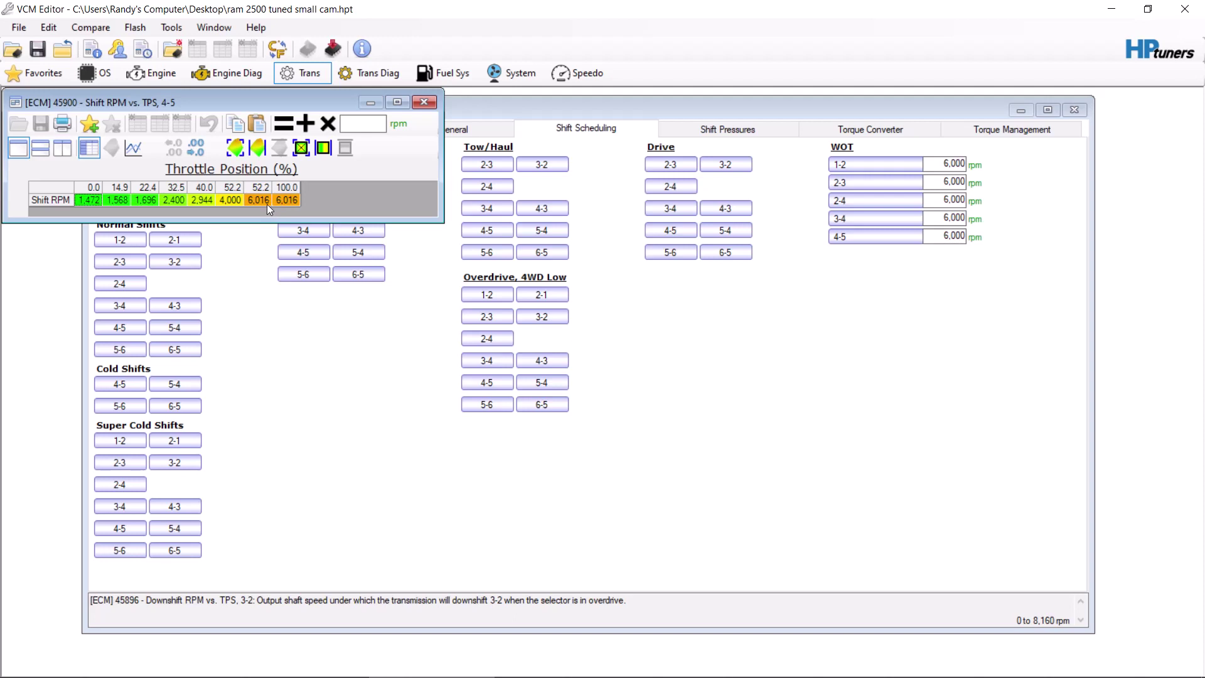
{"action": "left_click", "coordinate": [424, 102]}
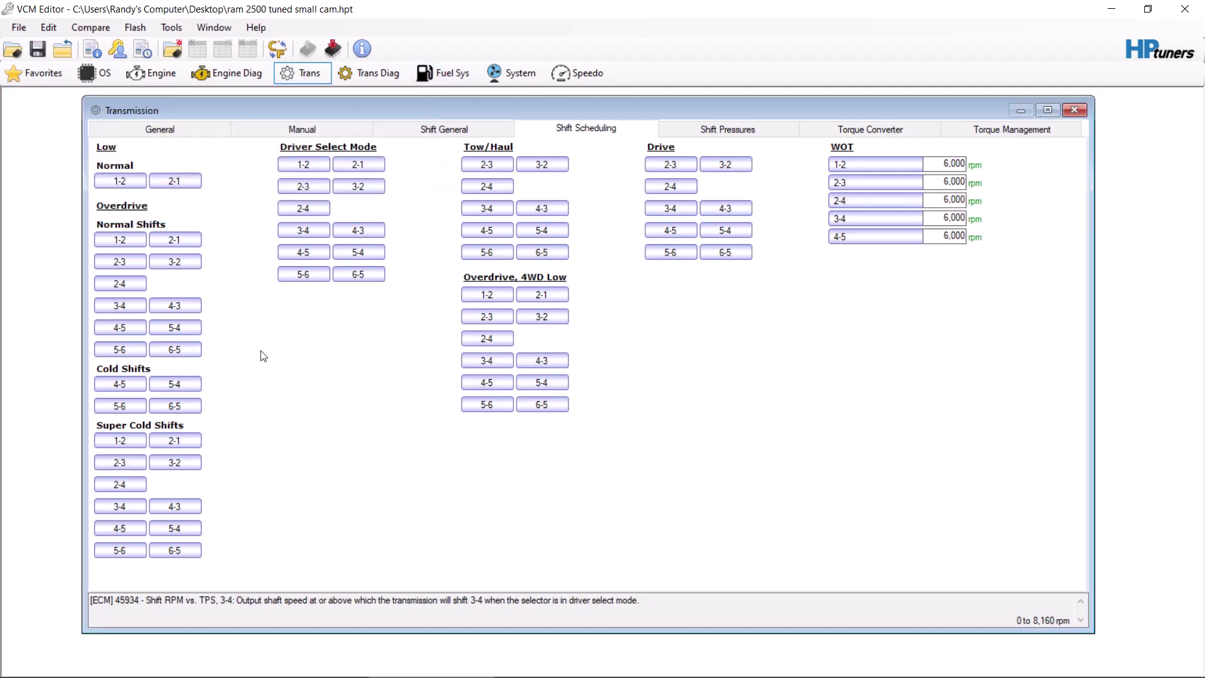